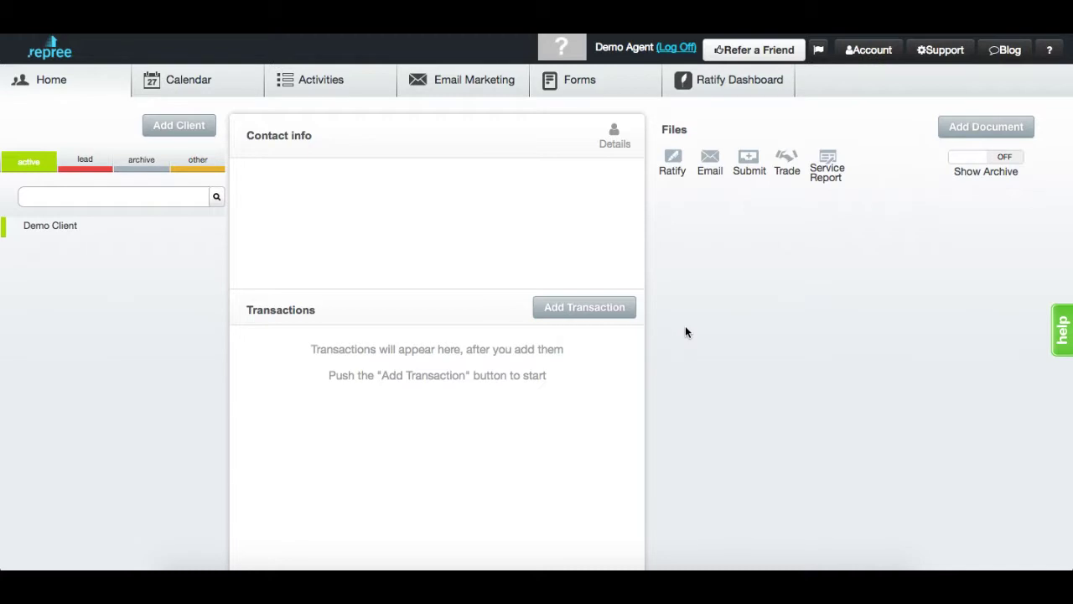
Step: From the client's record, select the 123 Demo Street transaction and go to its Submission page
left_click(187, 235)
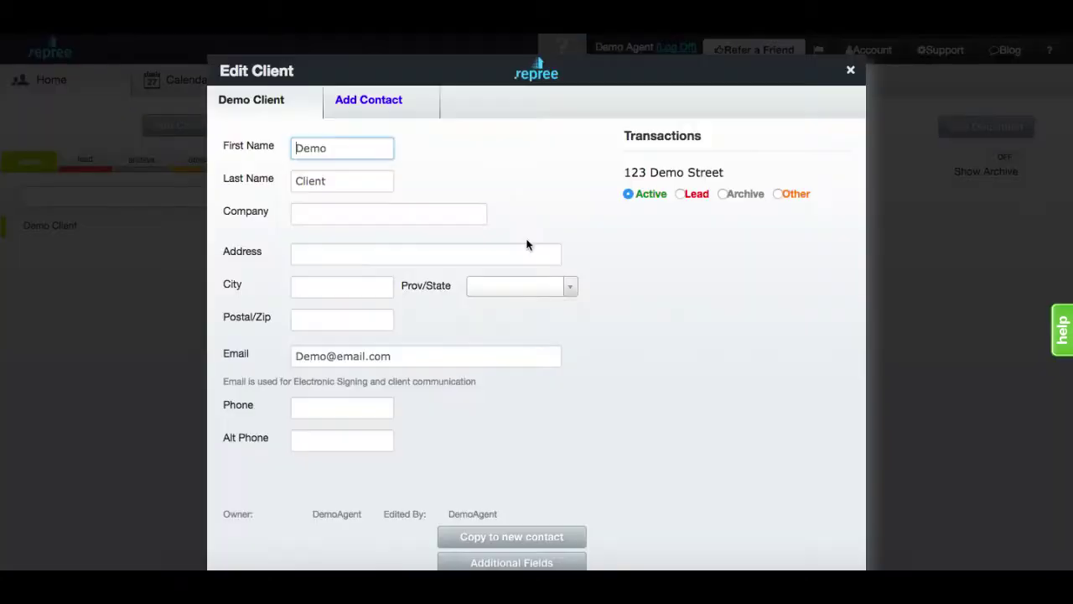
left_click(153, 346)
left_click(433, 345)
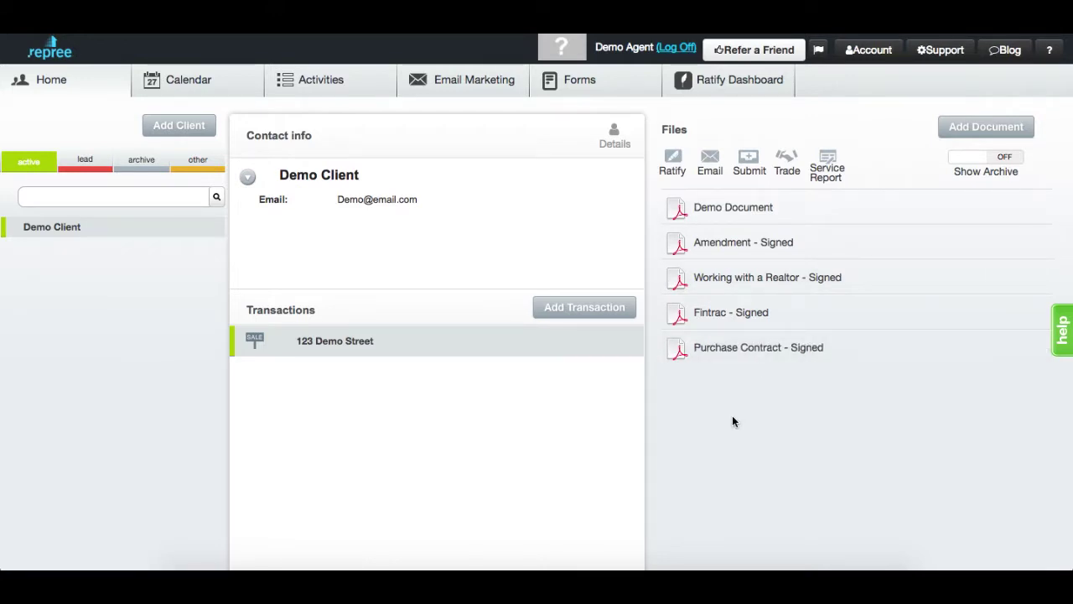
left_click(746, 172)
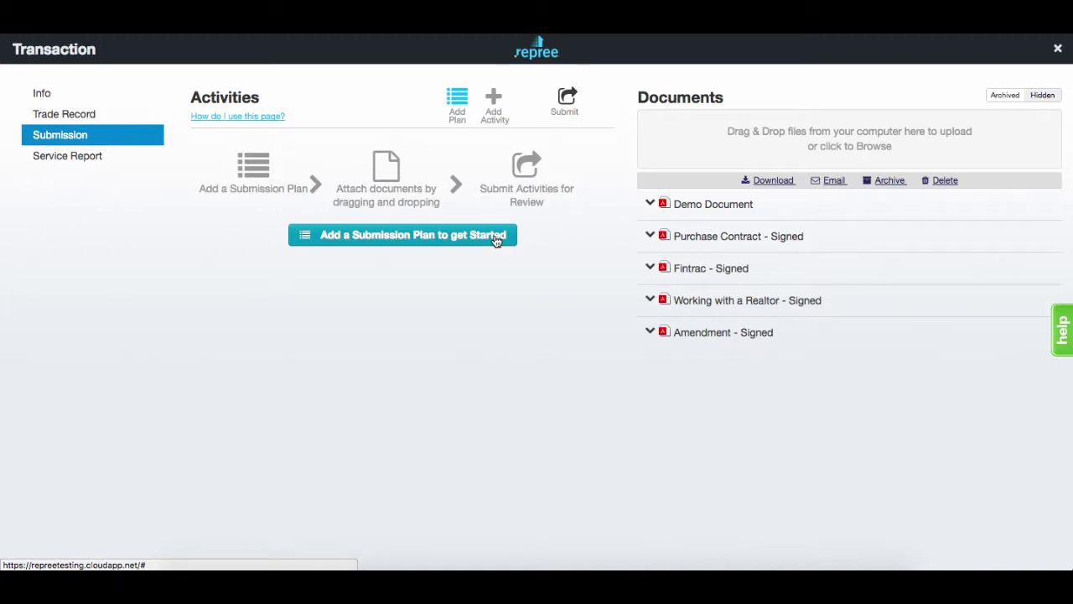
Step: Apply the Listing Package submission plan starting 10/22/2017 08:00 AM, creating four activities
left_click(457, 236)
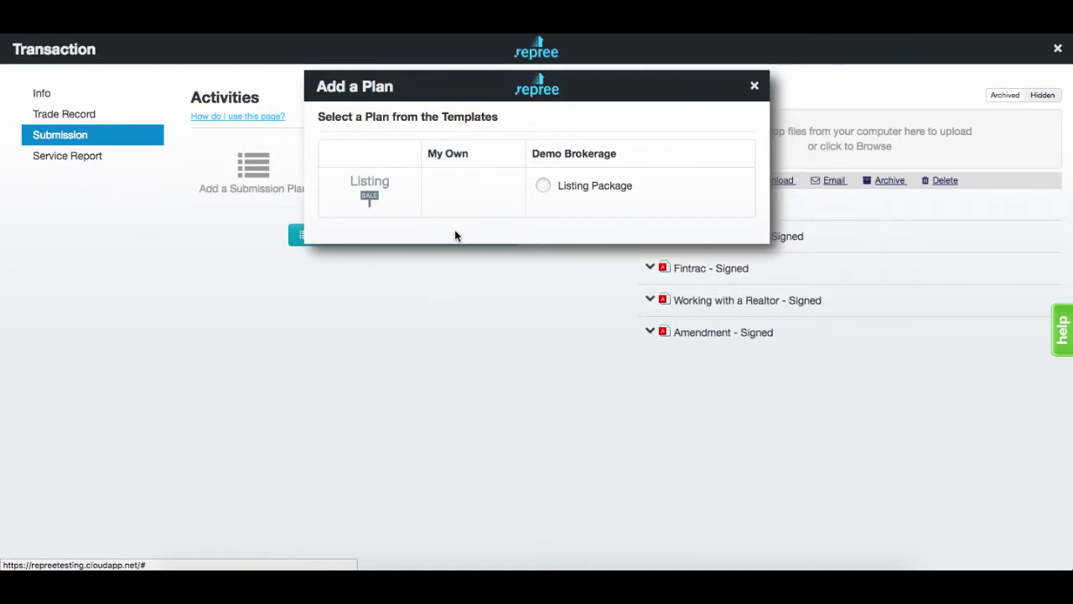
mouse_move(558, 194)
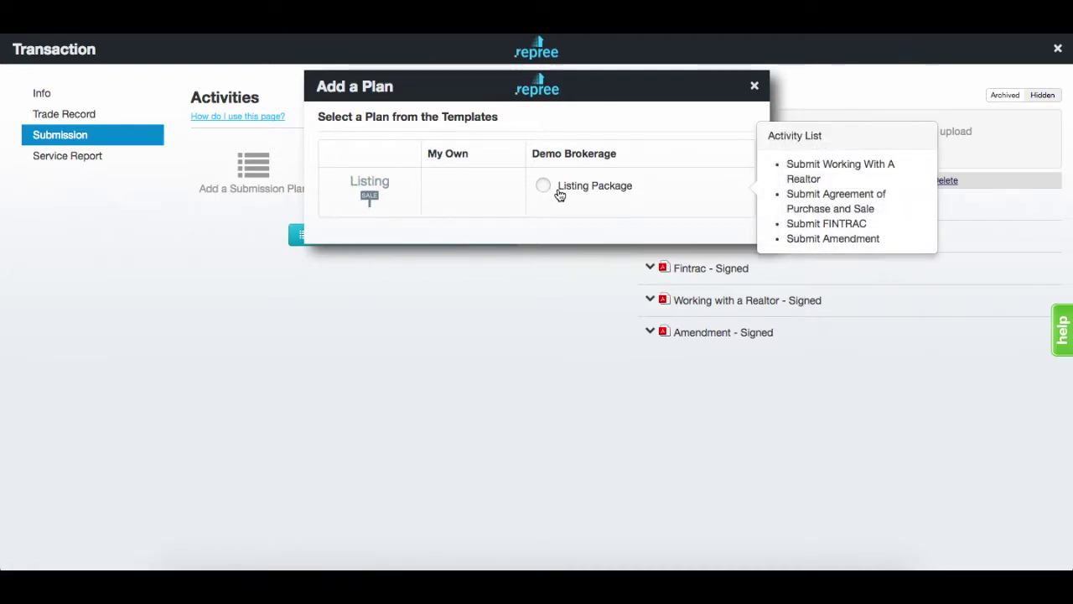
left_click(560, 194)
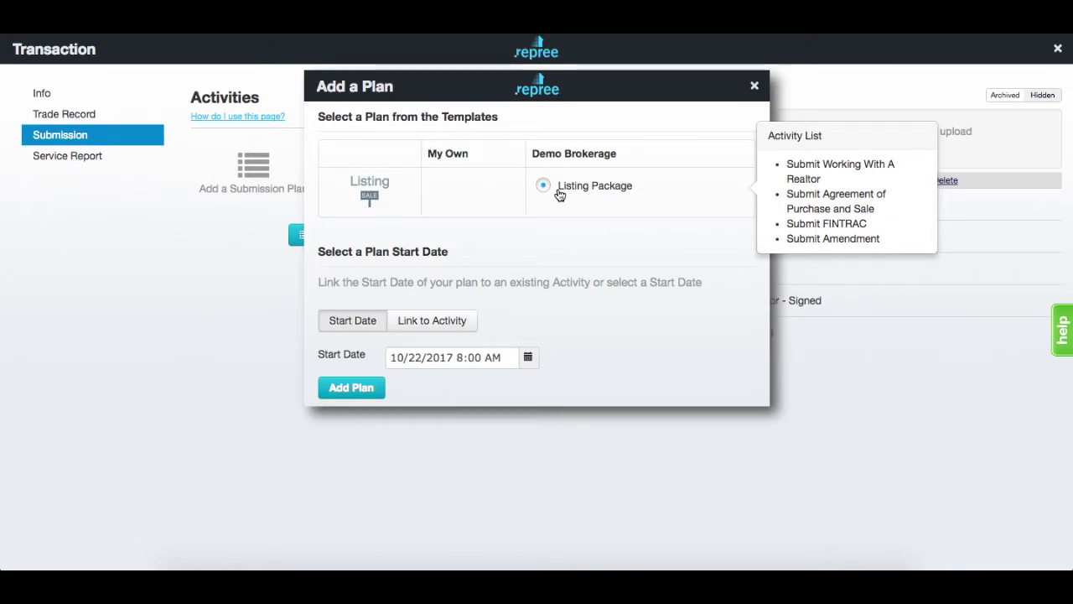
left_click(528, 357)
left_click(533, 537)
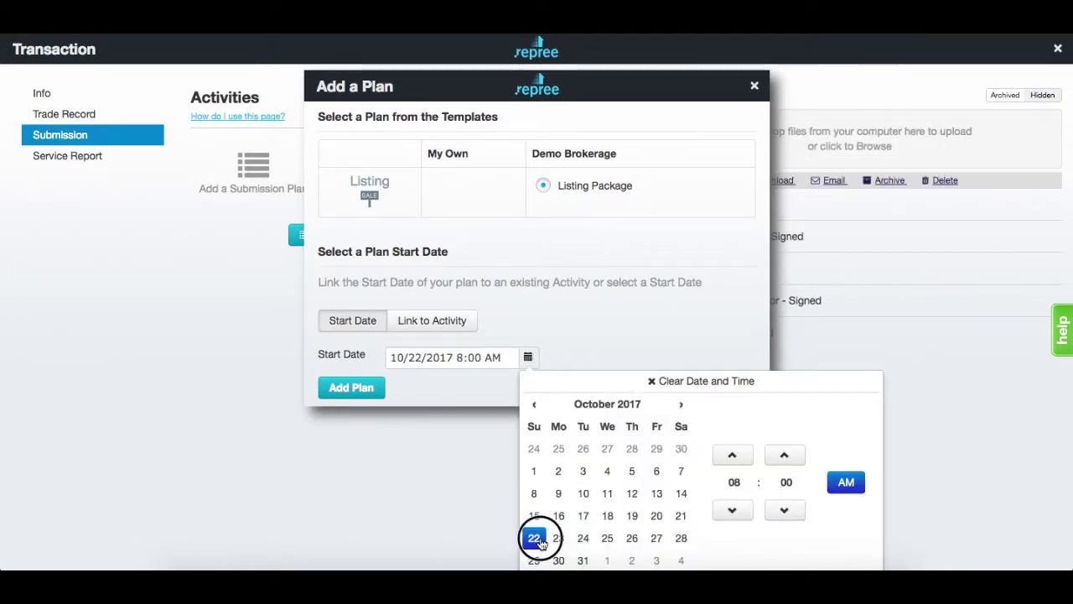
left_click(470, 388)
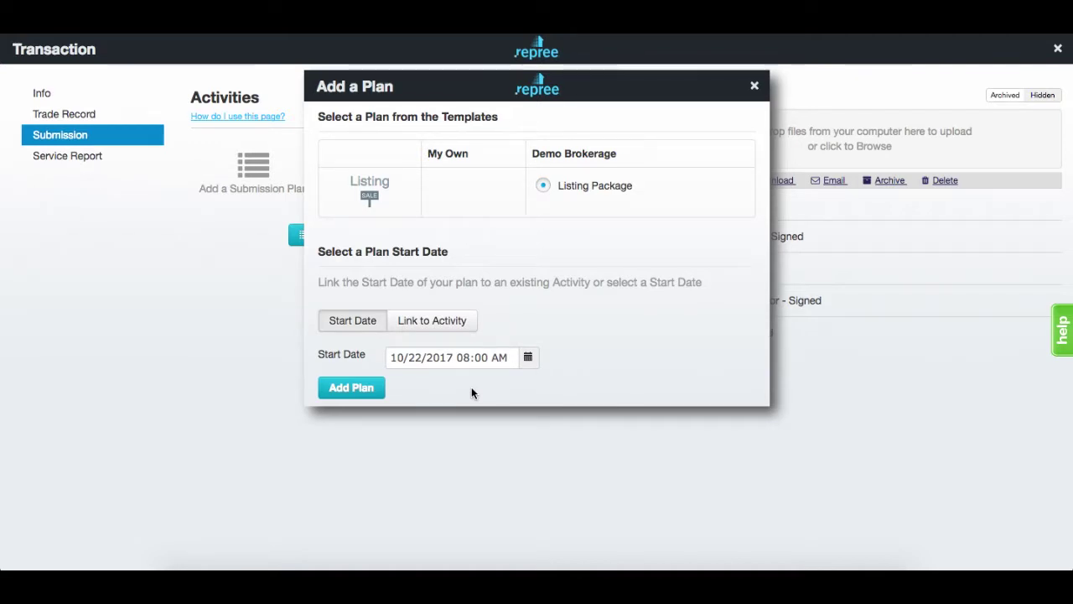
left_click(353, 390)
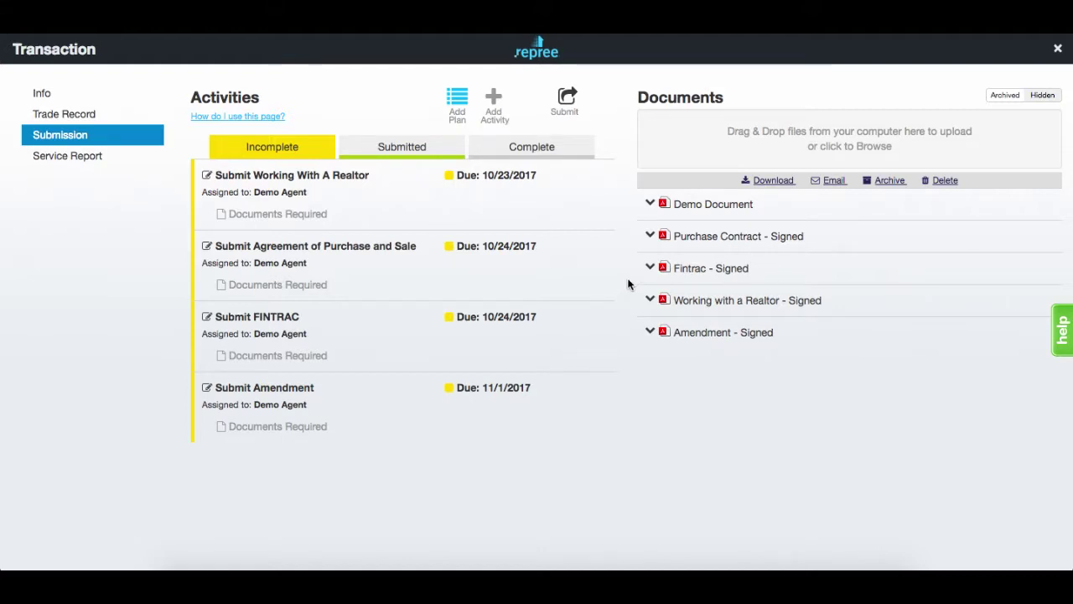
left_click_drag(712, 238, 311, 280)
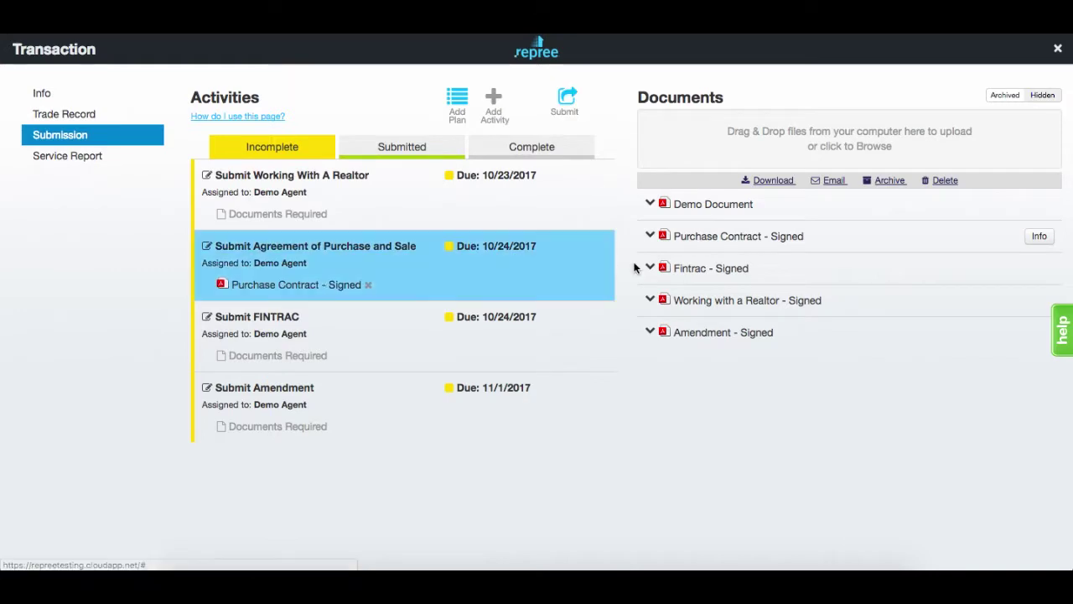
Step: Attach then remove Fintrac - Signed on FINTRAC, and attach Working with a Realtor - Signed to its activity
left_click_drag(644, 269, 302, 355)
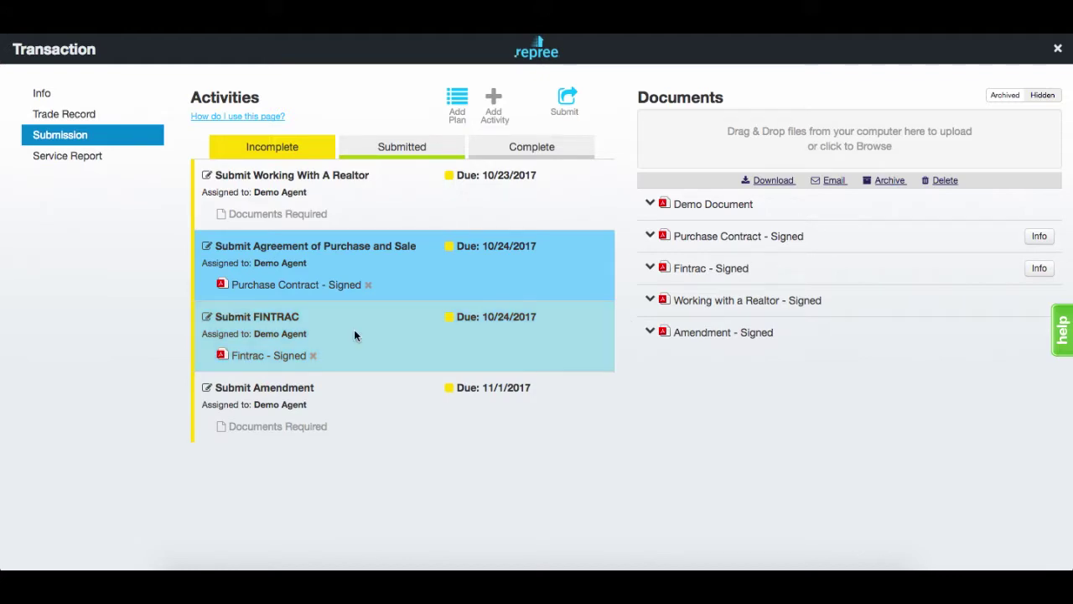
left_click(313, 357)
left_click(368, 226)
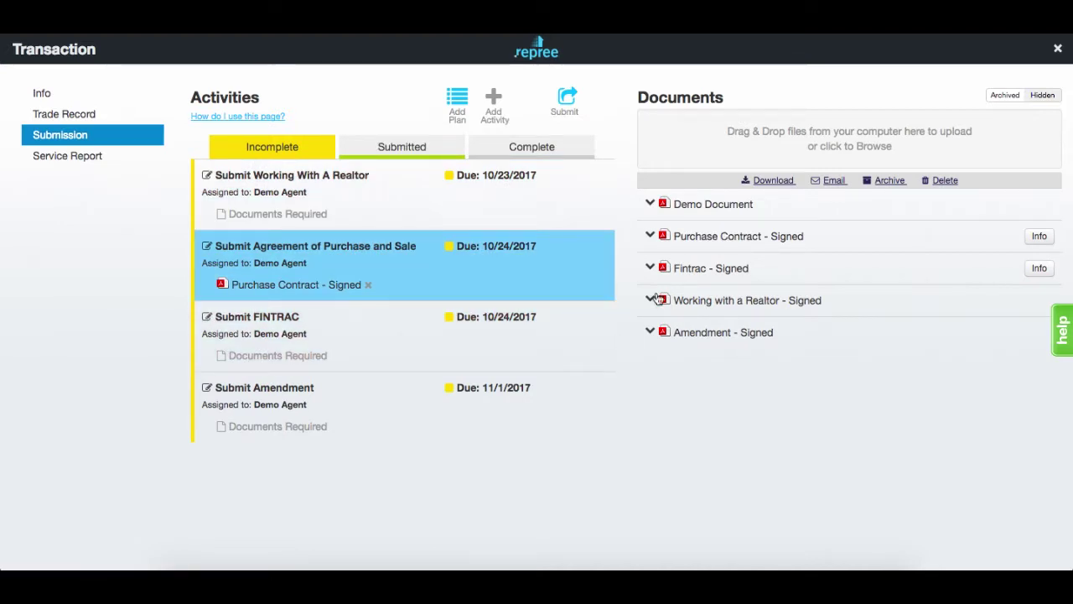
left_click_drag(657, 300, 260, 208)
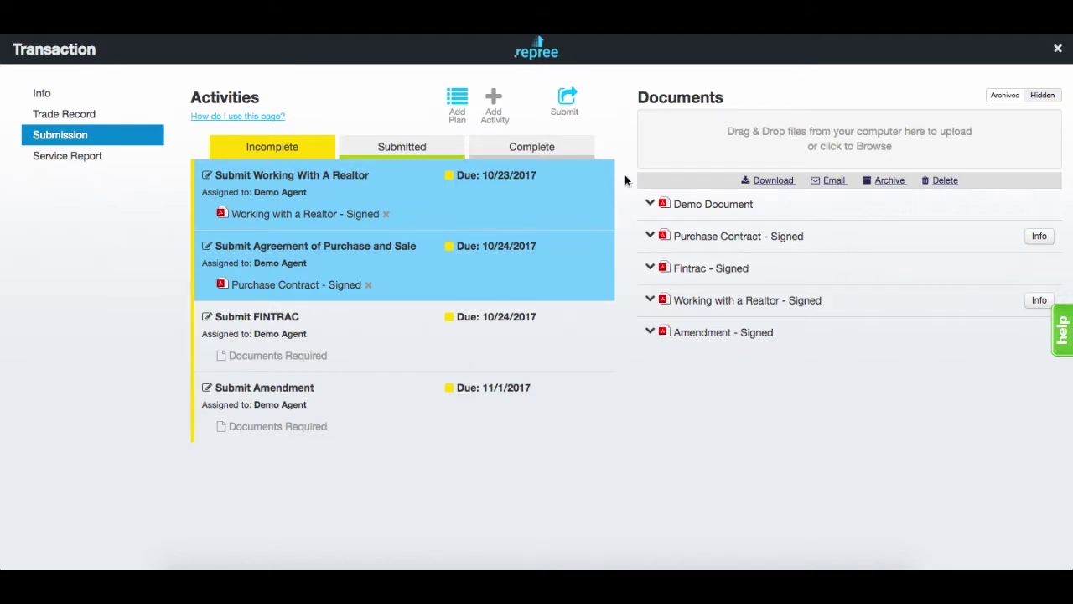
Step: Submit the Working With A Realtor and Agreement of Purchase and Sale activities for review
left_click(569, 99)
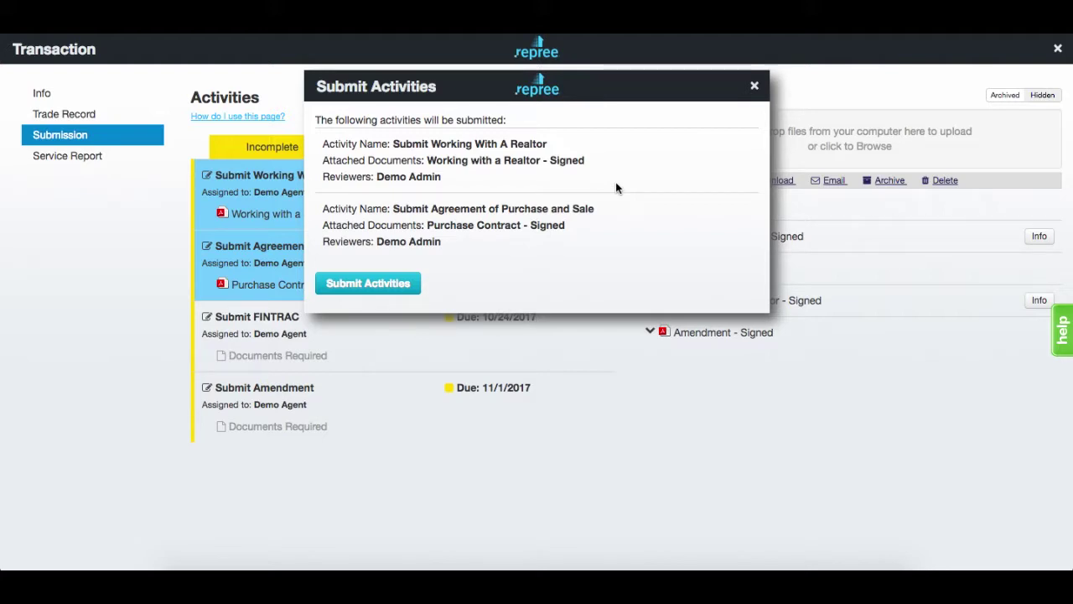
left_click(360, 283)
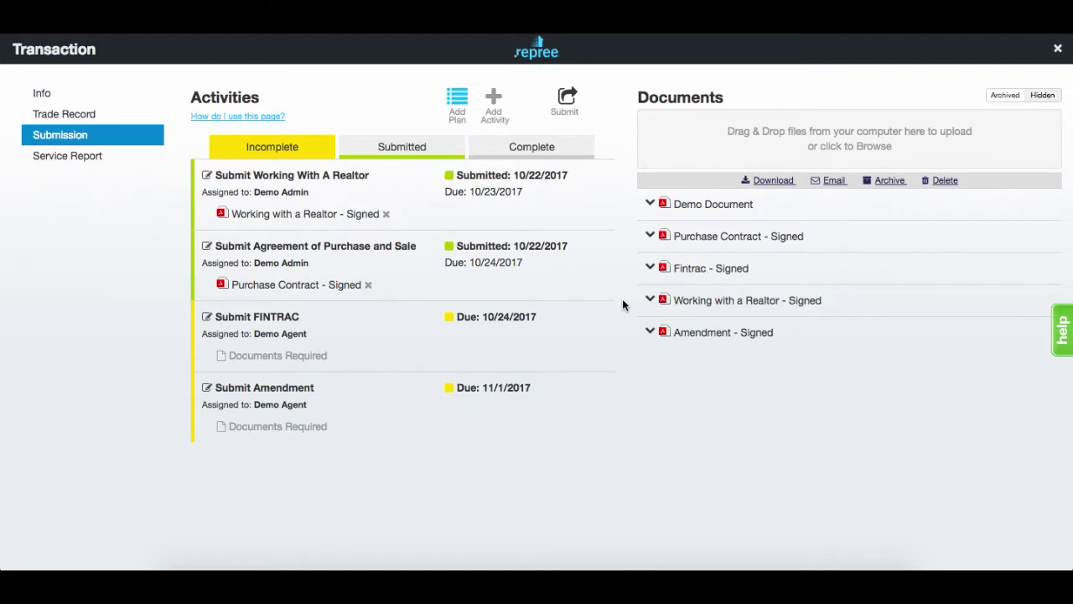
Step: Turn on the Submitted filter and re-enable Incomplete so both groups are listed
left_click(416, 142)
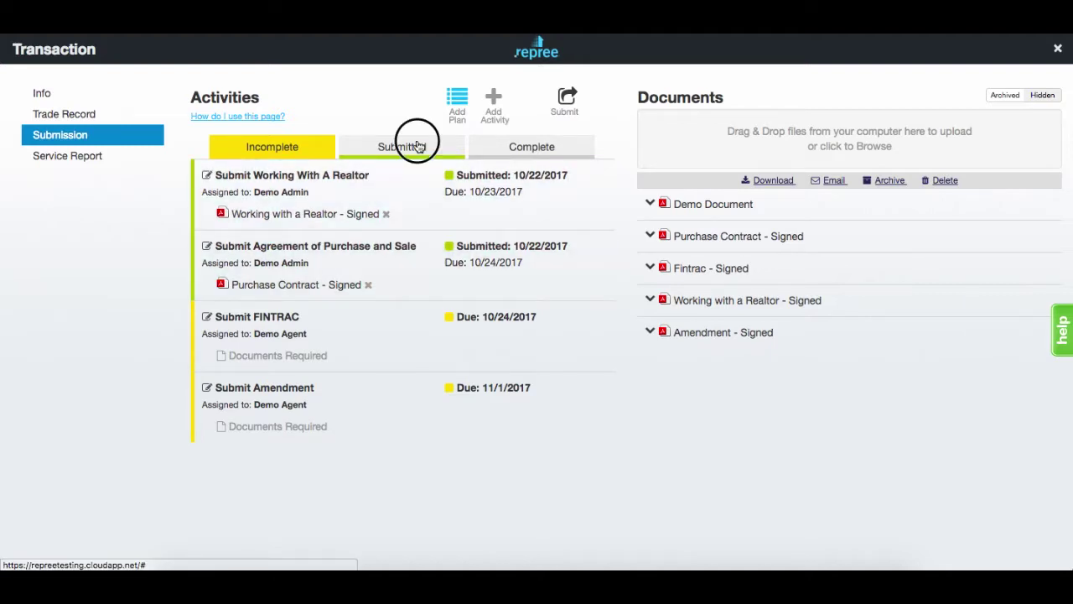
left_click(325, 149)
left_click(325, 148)
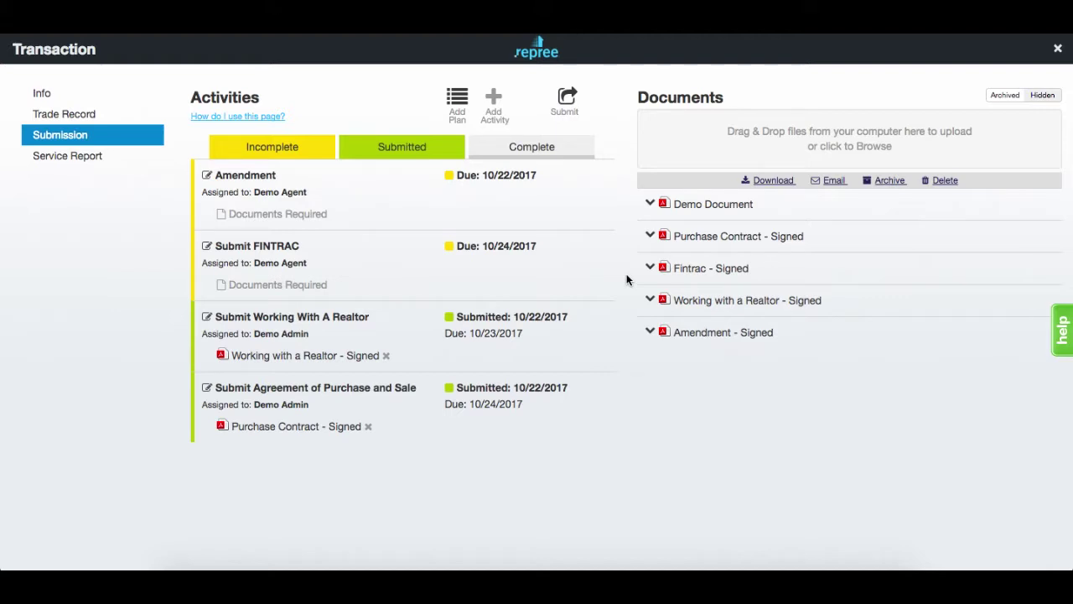
Step: In the Activities list filtered to 123 Demo Street, delete only the Amendment activity
left_click(1057, 48)
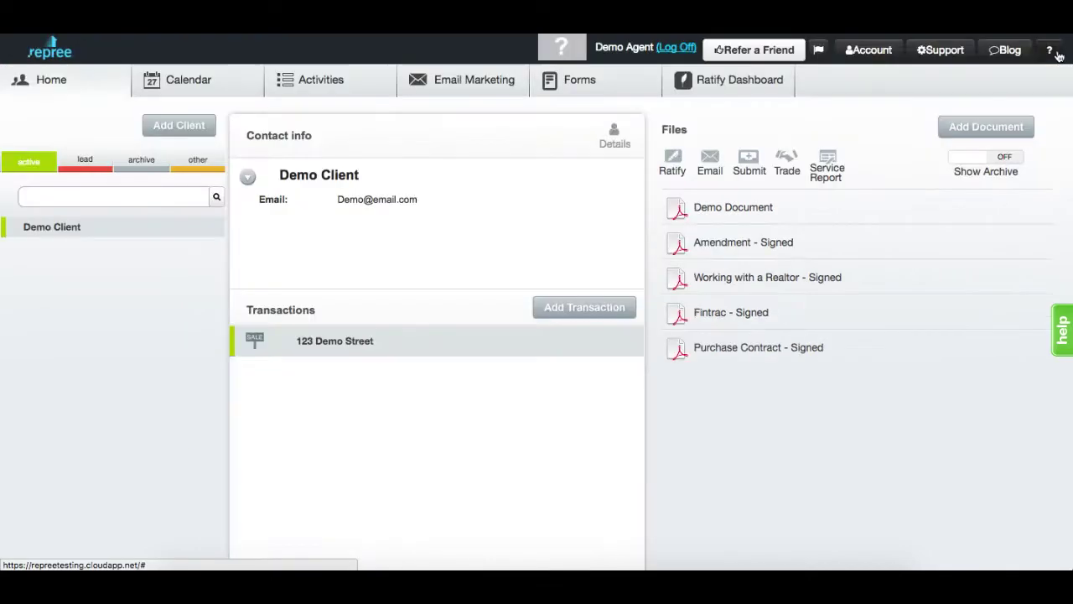
left_click(318, 83)
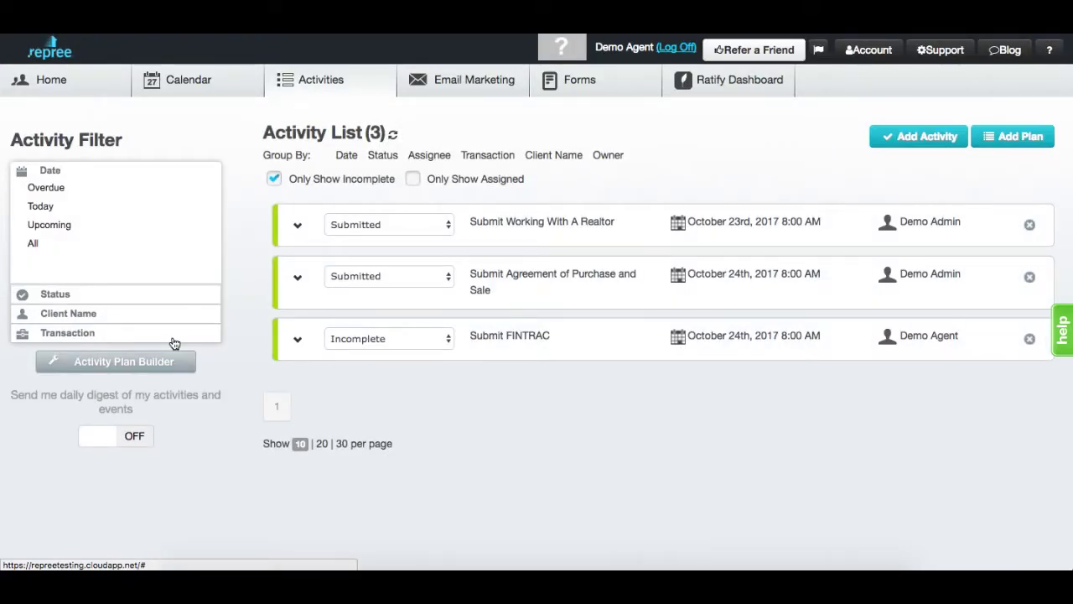
left_click(173, 337)
left_click(83, 277)
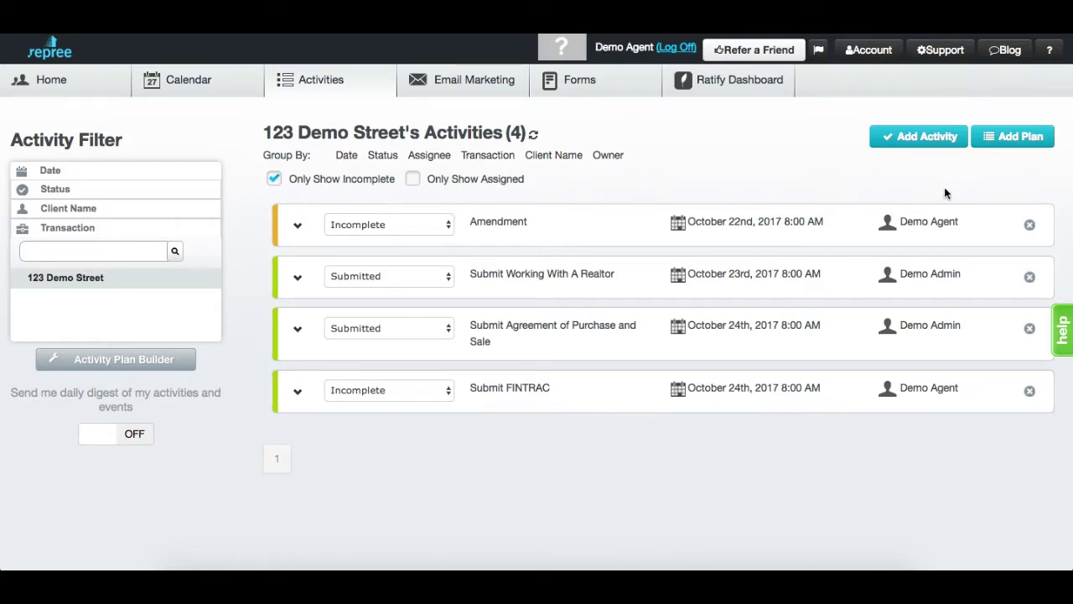
left_click(1030, 225)
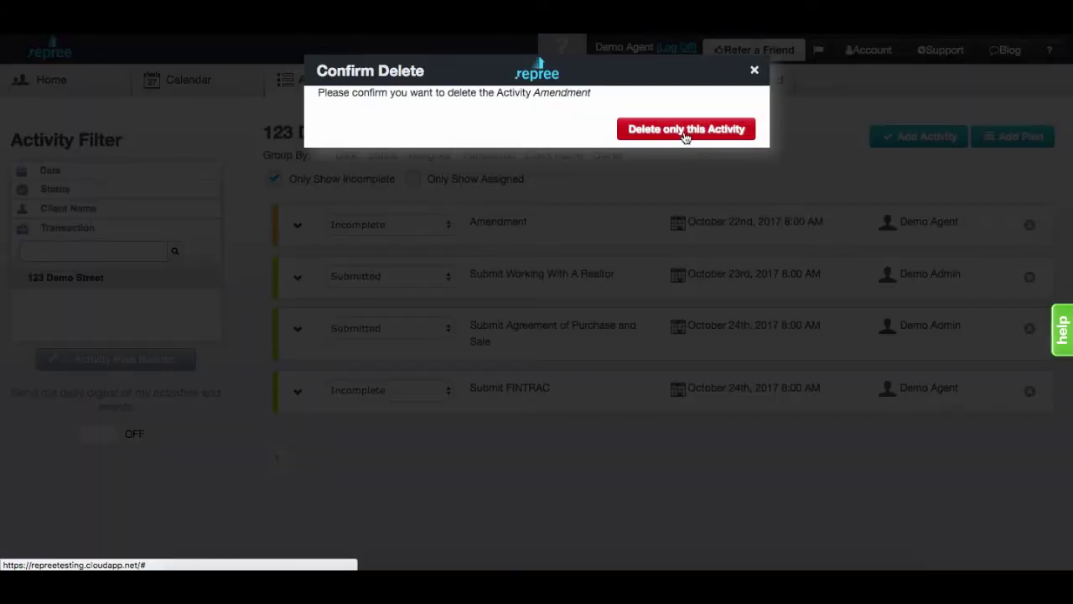
left_click(685, 130)
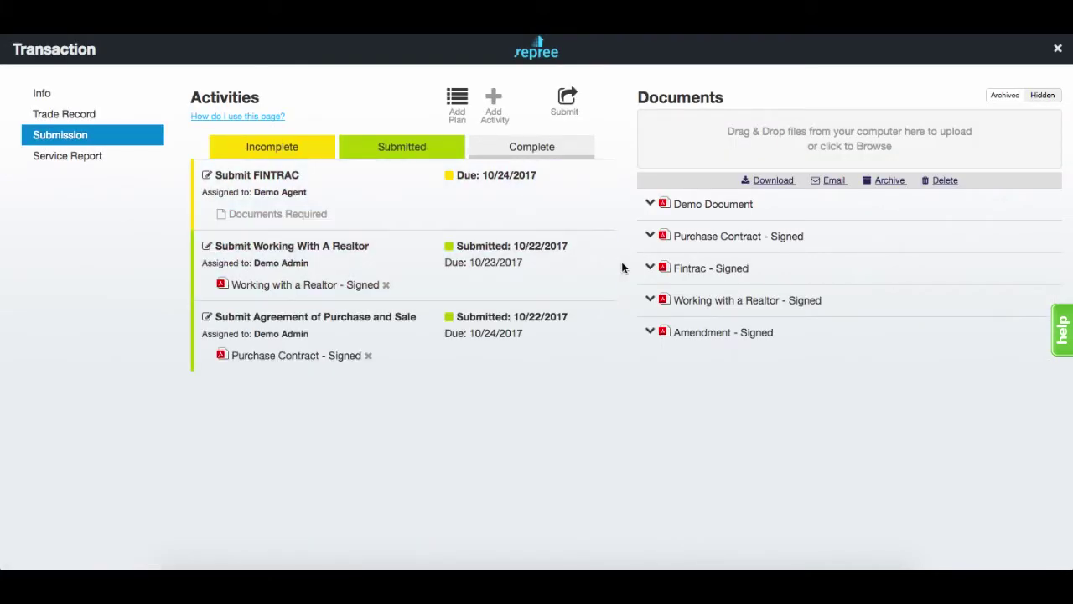
Step: Close the Transaction window with Esc
key("Escape")
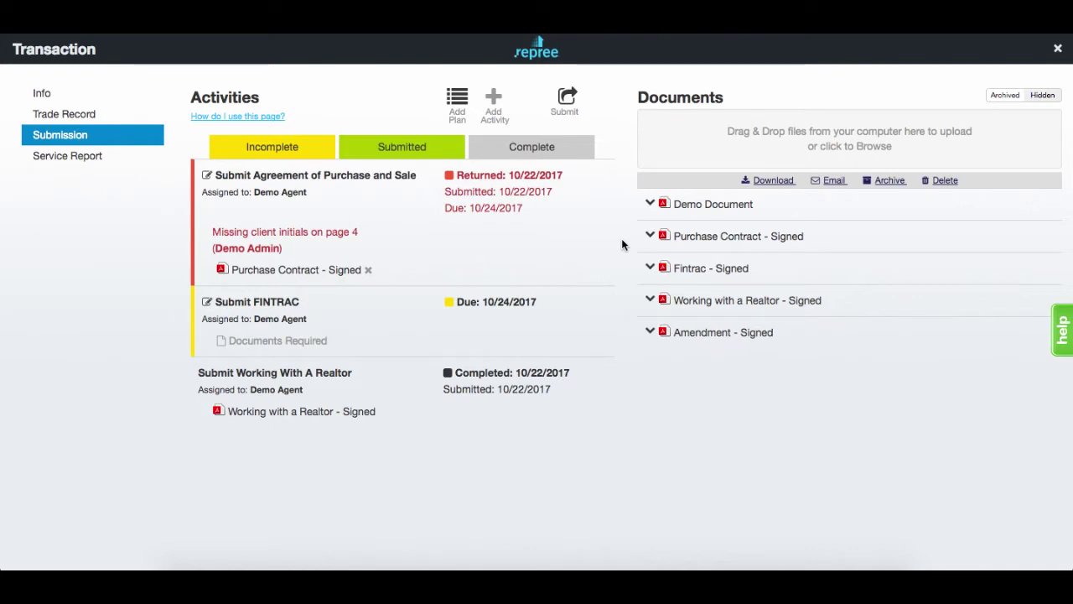
Step: Replace Purchase Contract - Signed on the returned purchase-and-sale activity and resubmit it
left_click(368, 269)
left_click(389, 229)
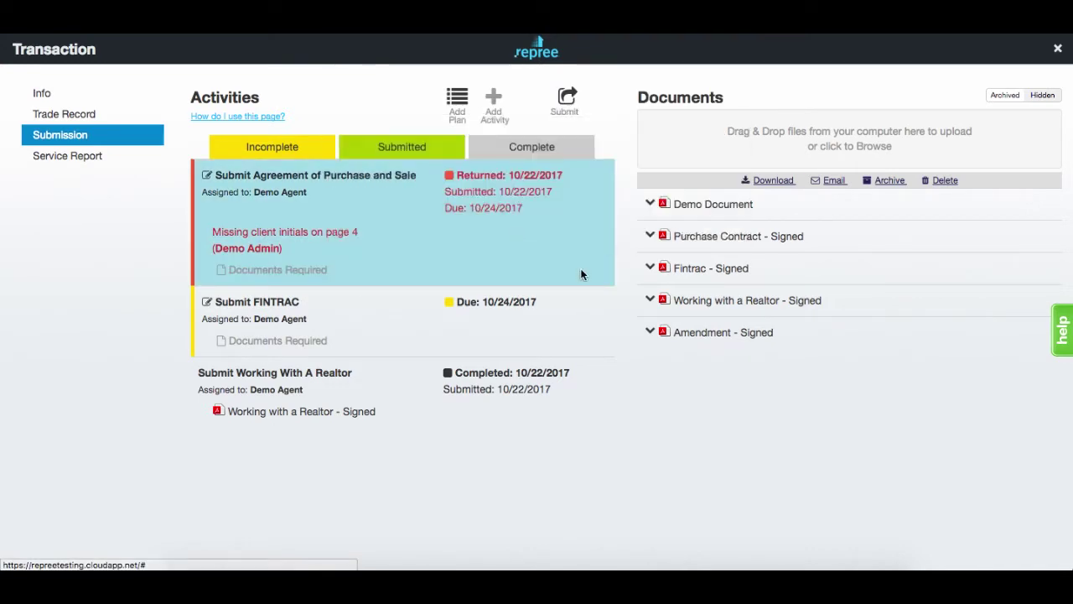
left_click_drag(742, 242, 289, 276)
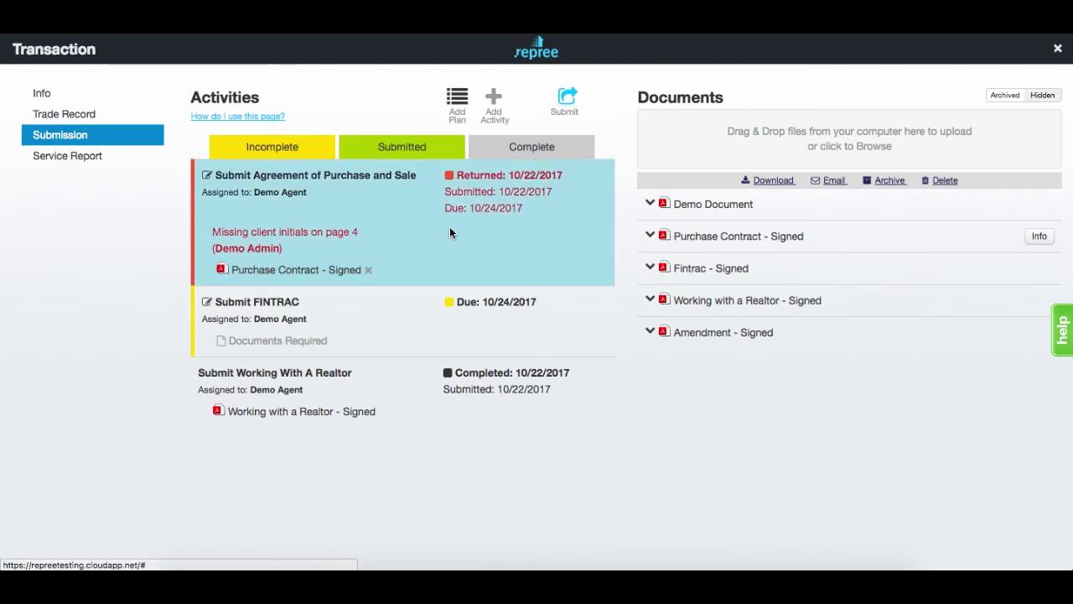
left_click(564, 100)
left_click(403, 220)
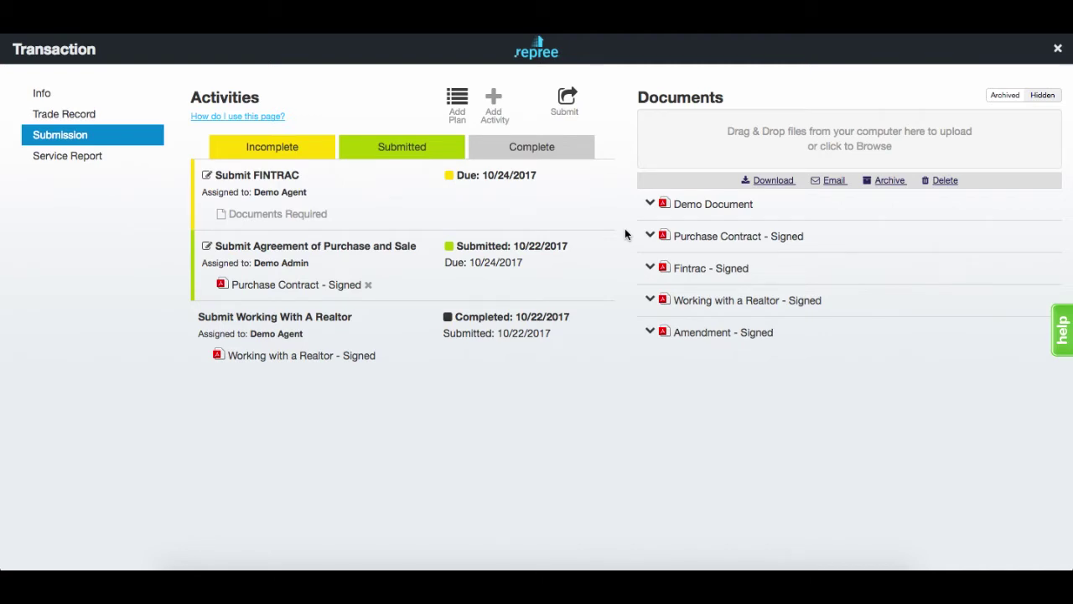
Step: Show all three activities in the Activity List with Only Show Incomplete unchecked
left_click(1057, 49)
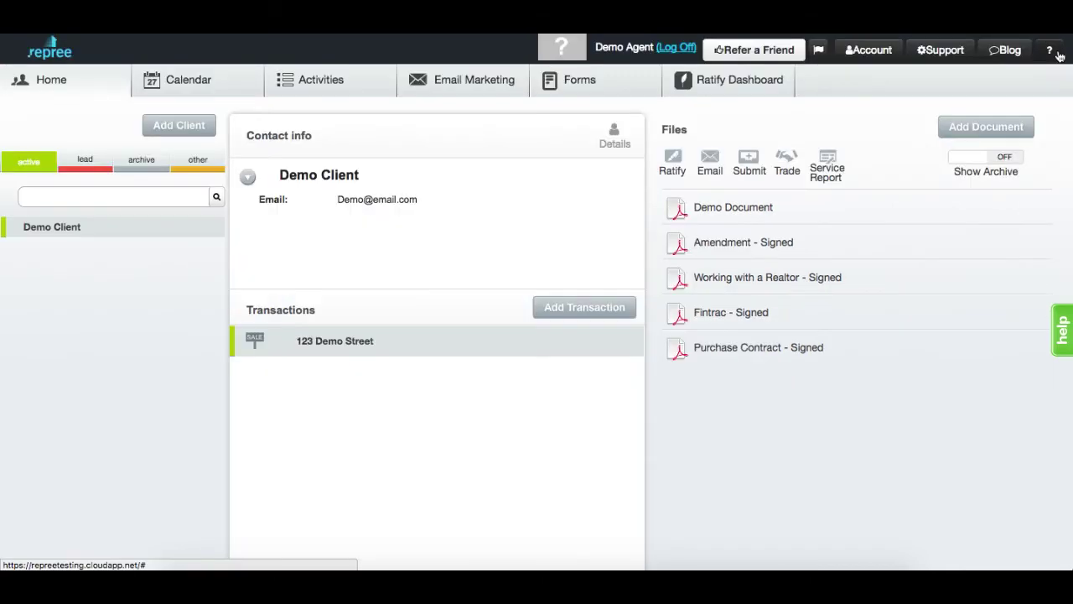
left_click(341, 84)
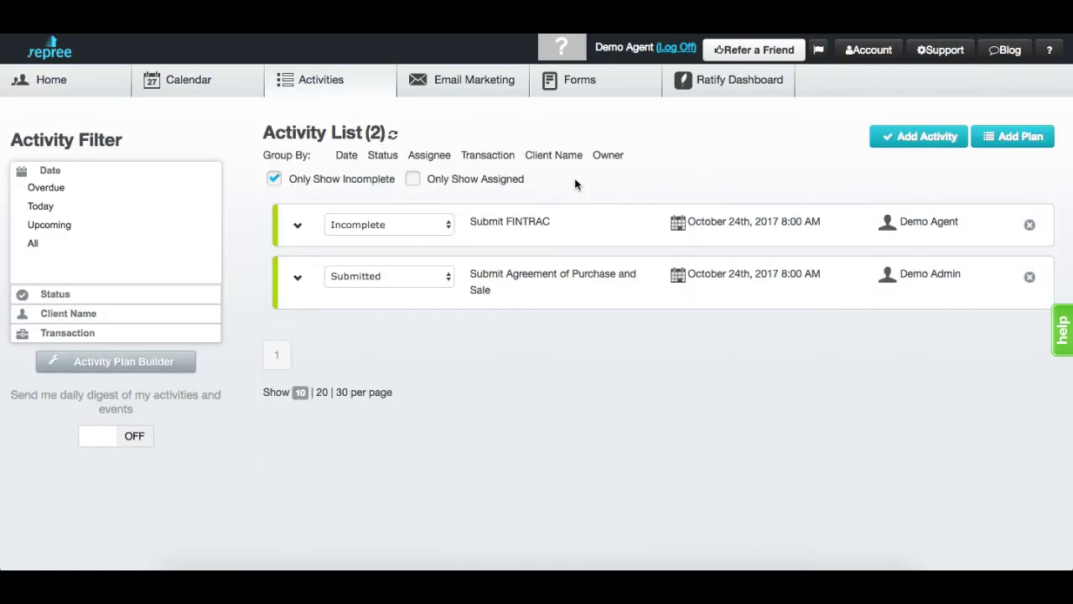
left_click(338, 180)
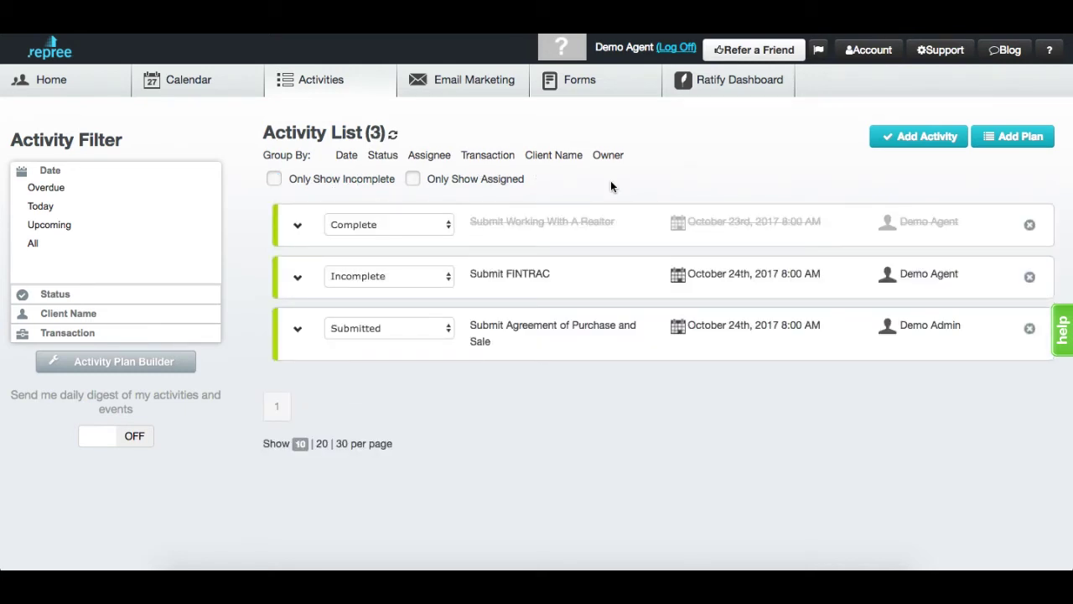